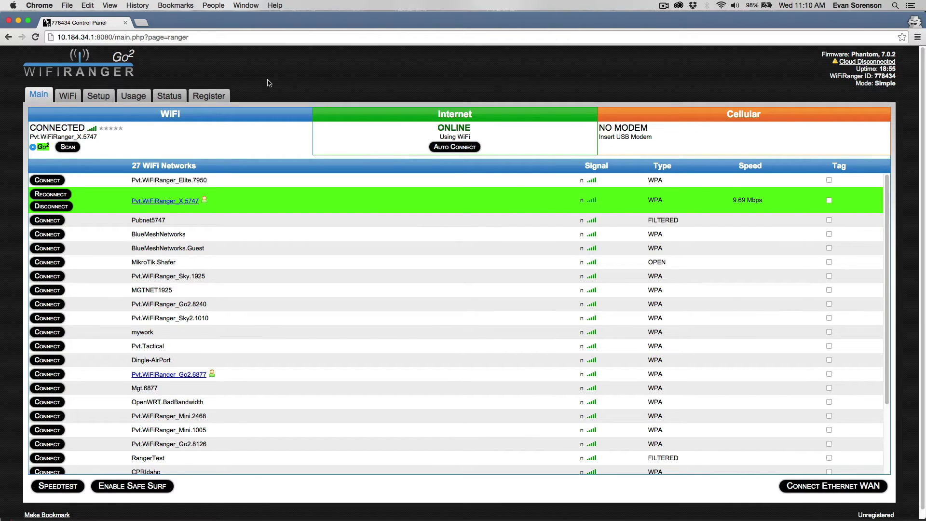
Step: Turn Hide Advanced Features off on the Setup page and save the configuration
{"action": "left_click", "coordinate": [100, 98]}
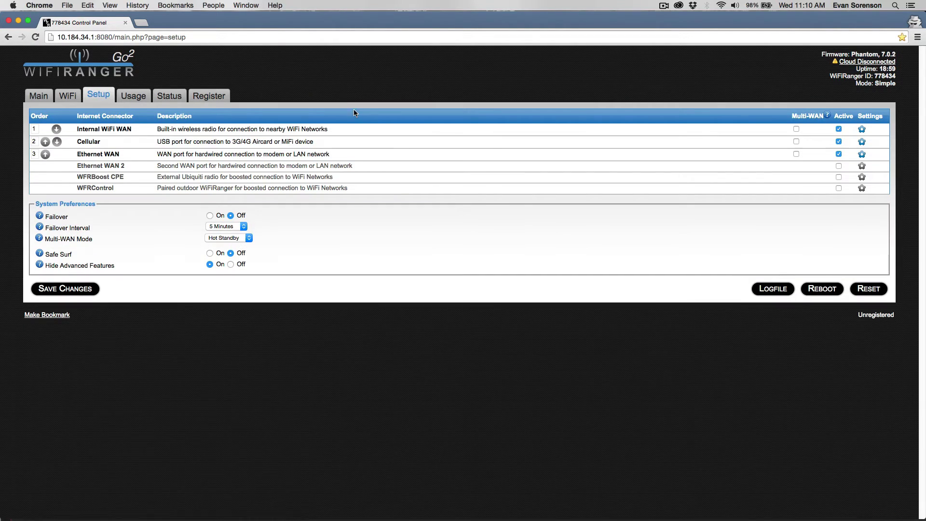
{"action": "left_click", "coordinate": [231, 264]}
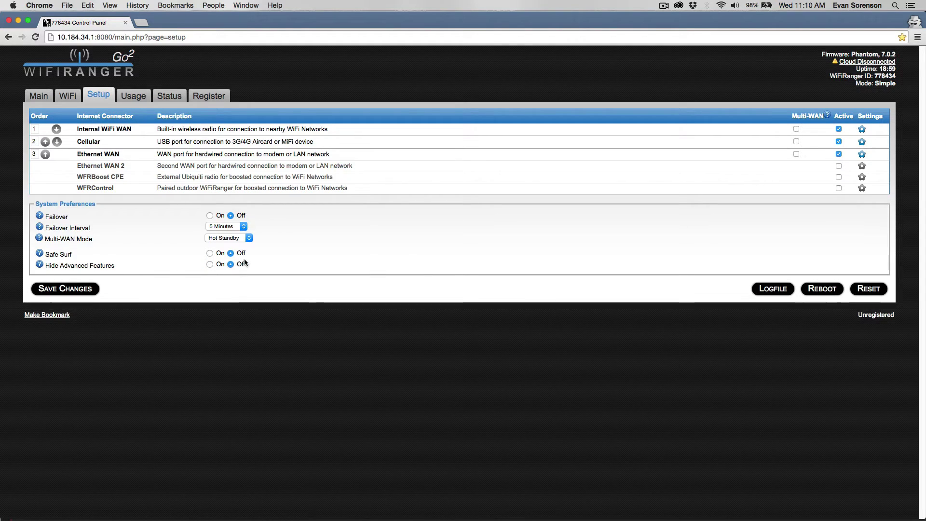
{"action": "left_click", "coordinate": [65, 288]}
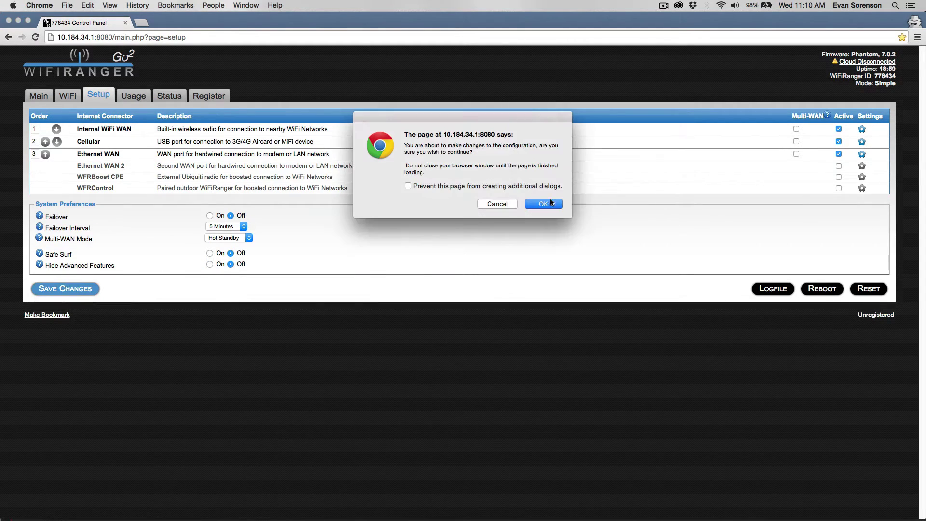
{"action": "left_click", "coordinate": [518, 191]}
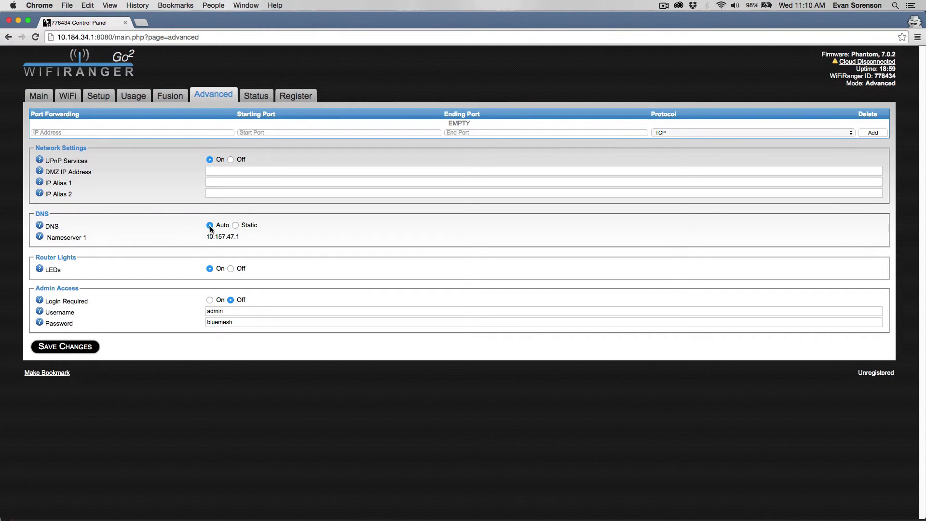
Step: Set DNS to Static with nameservers 8.8.8.8 and 8.8.4.4, then save and confirm
{"action": "left_click", "coordinate": [236, 225]}
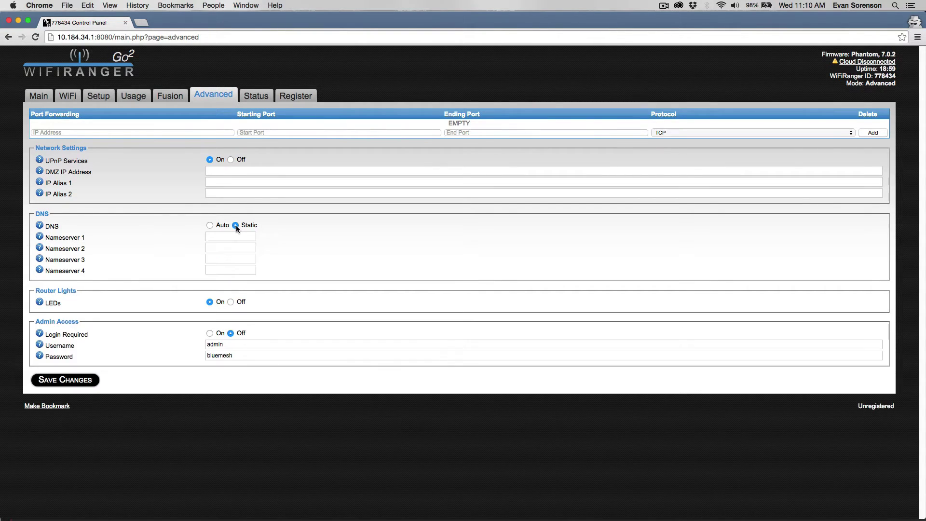
{"action": "left_click", "coordinate": [224, 235]}
{"action": "type", "text": "8"}
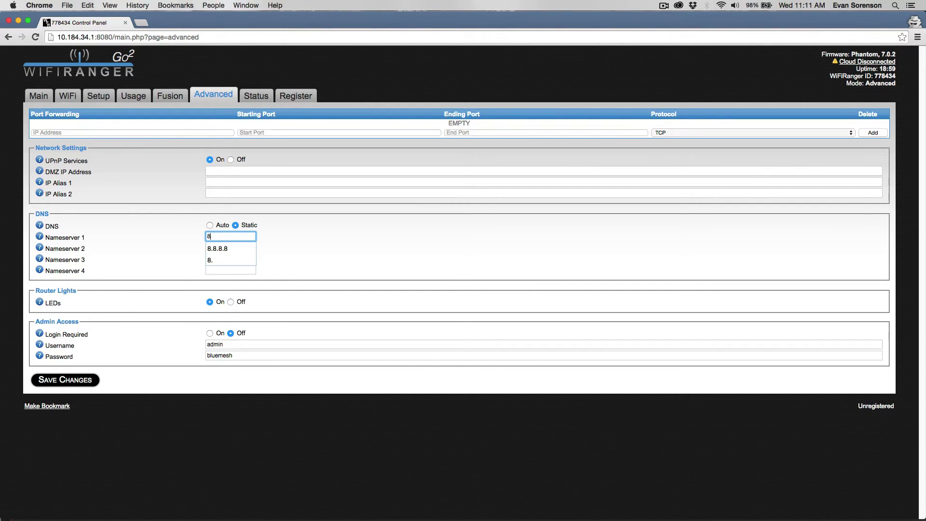
{"action": "type", "text": ".8.8.8"}
{"action": "left_click", "coordinate": [231, 247]}
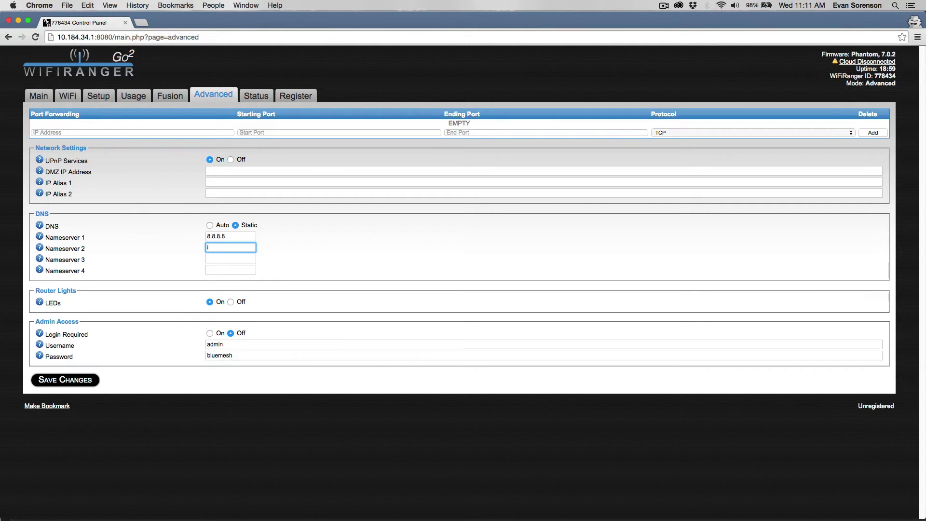
{"action": "type", "text": "8.8.8"}
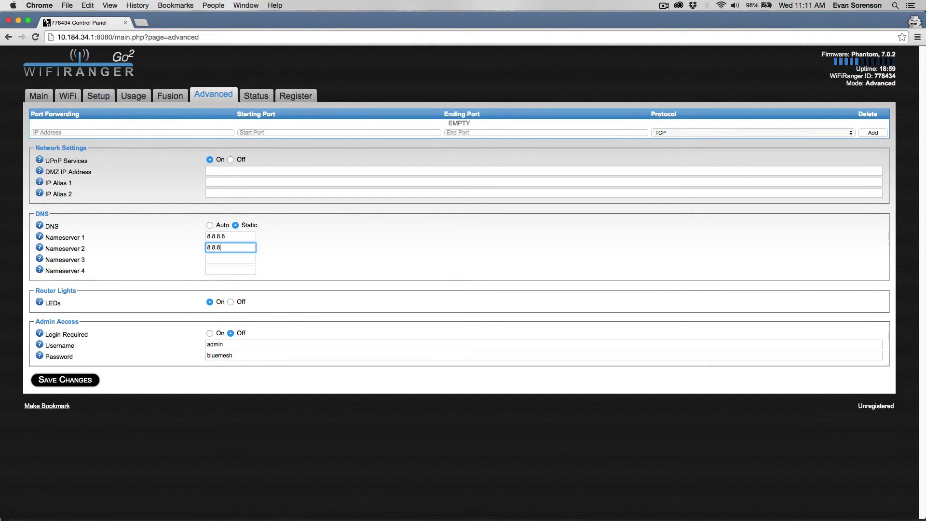
{"action": "type", "text": ".4.4"}
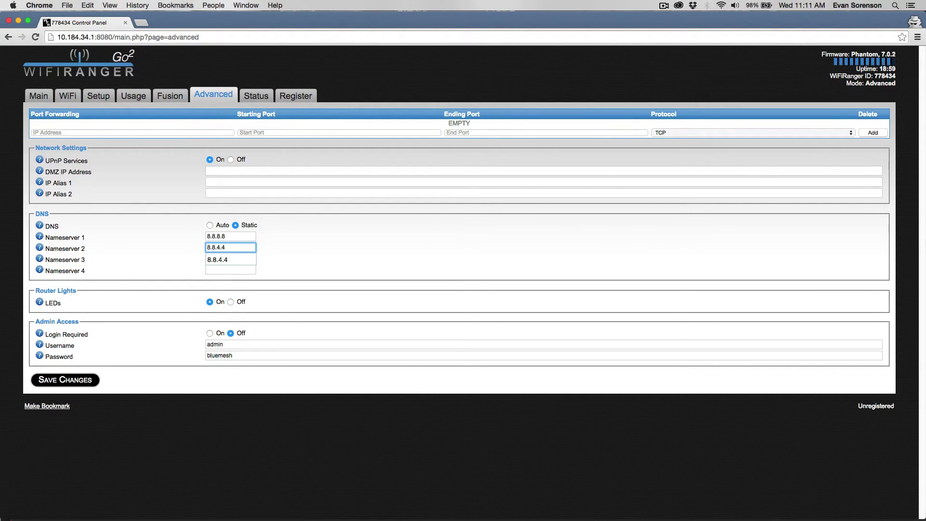
{"action": "left_click", "coordinate": [280, 244]}
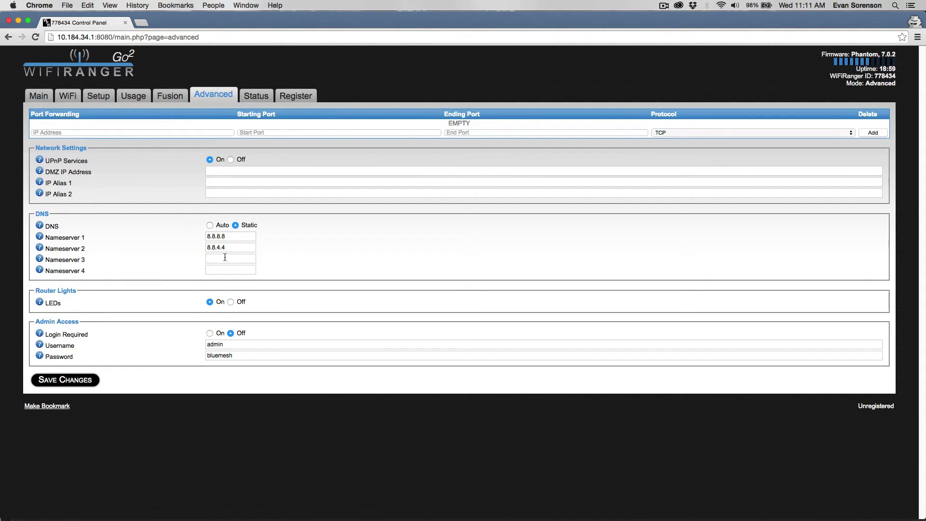
{"action": "left_click", "coordinate": [225, 258]}
{"action": "left_click", "coordinate": [227, 248]}
{"action": "left_click", "coordinate": [67, 380]}
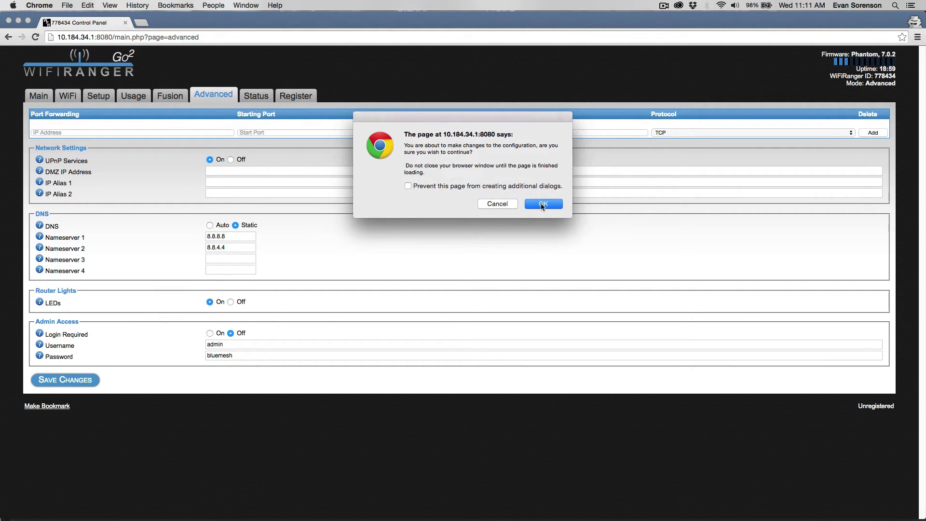
{"action": "left_click", "coordinate": [543, 204]}
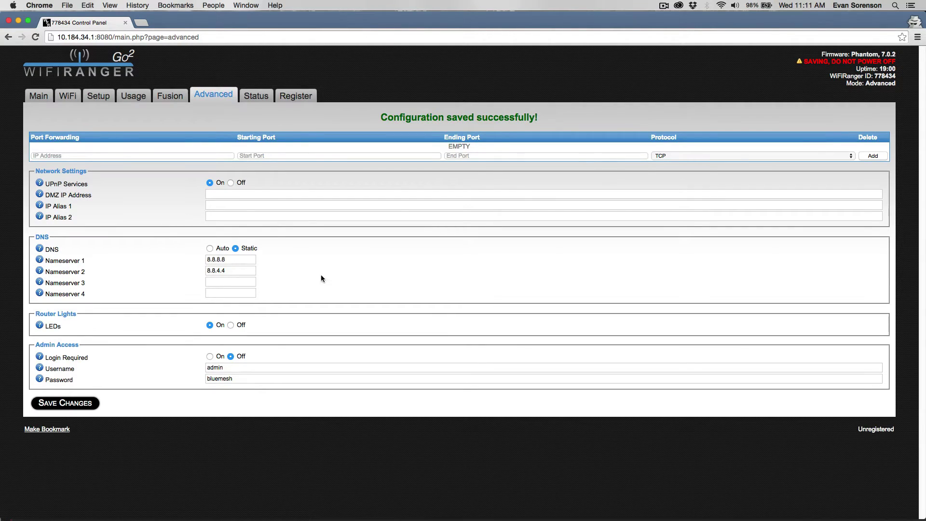
Step: Go via Main back to Advanced to find DNS on Auto with nameserver 10.157.47.1
{"action": "left_click", "coordinate": [37, 98]}
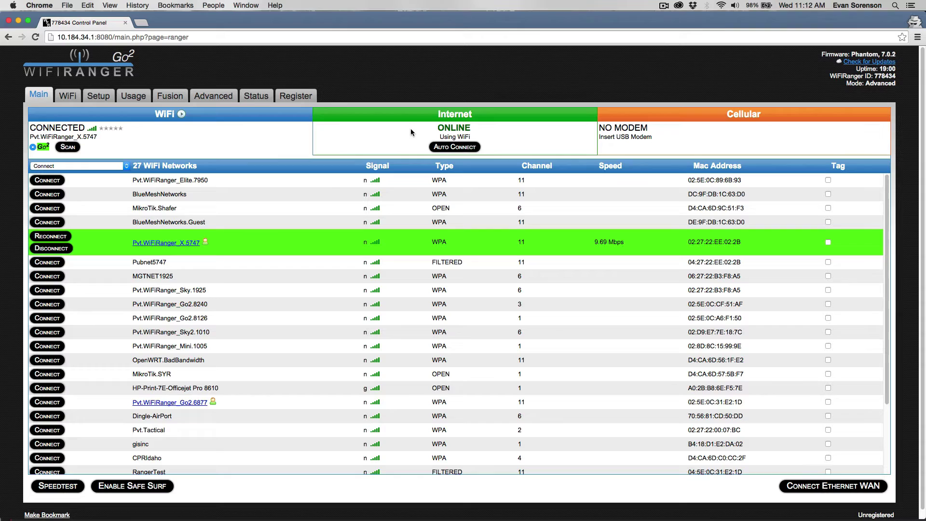
{"action": "left_click", "coordinate": [210, 96]}
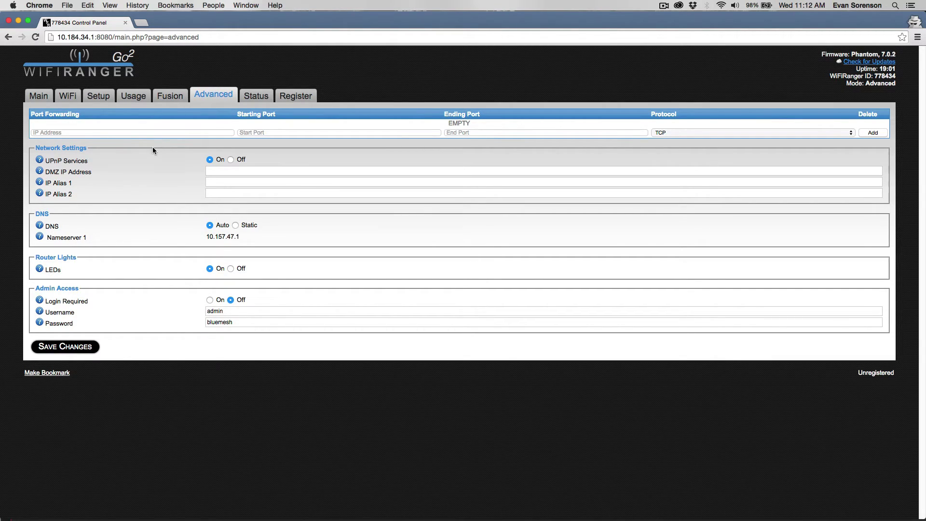
Step: Pass through Usage and Setup back to Main and scroll the 27-network list
{"action": "left_click", "coordinate": [135, 99]}
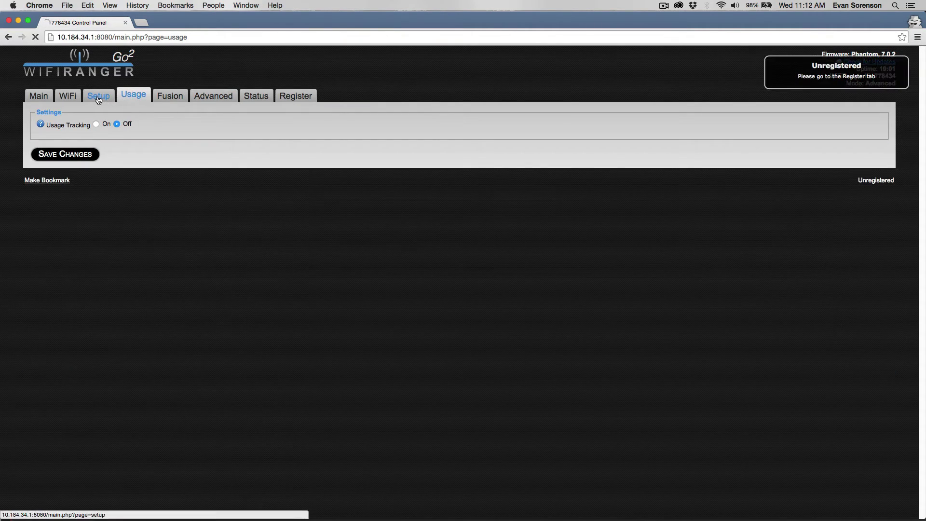
{"action": "left_click", "coordinate": [99, 99]}
{"action": "left_click", "coordinate": [42, 97]}
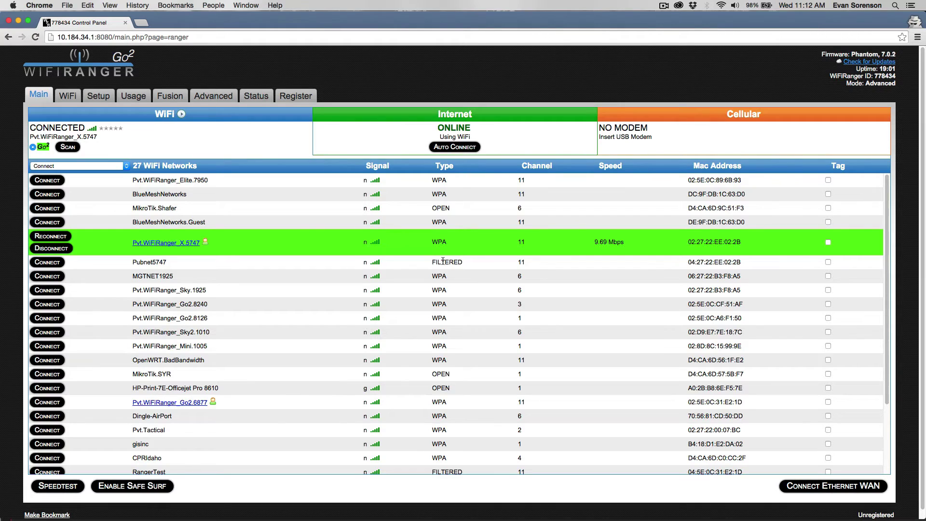
{"action": "scroll", "coordinate": [440, 265], "scroll_direction": "down", "scroll_amount": 1}
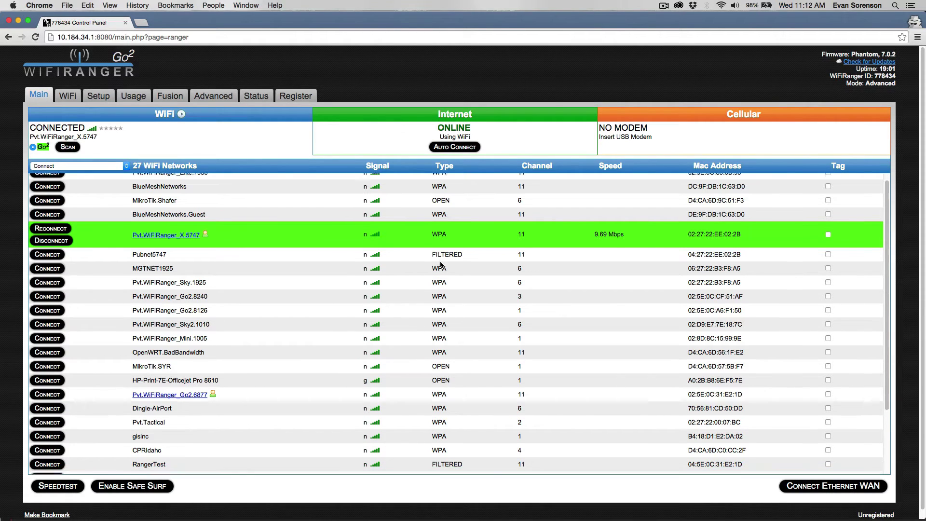
{"action": "scroll", "coordinate": [441, 264], "scroll_direction": "down", "scroll_amount": 3}
{"action": "scroll", "coordinate": [441, 265], "scroll_direction": "up", "scroll_amount": 3}
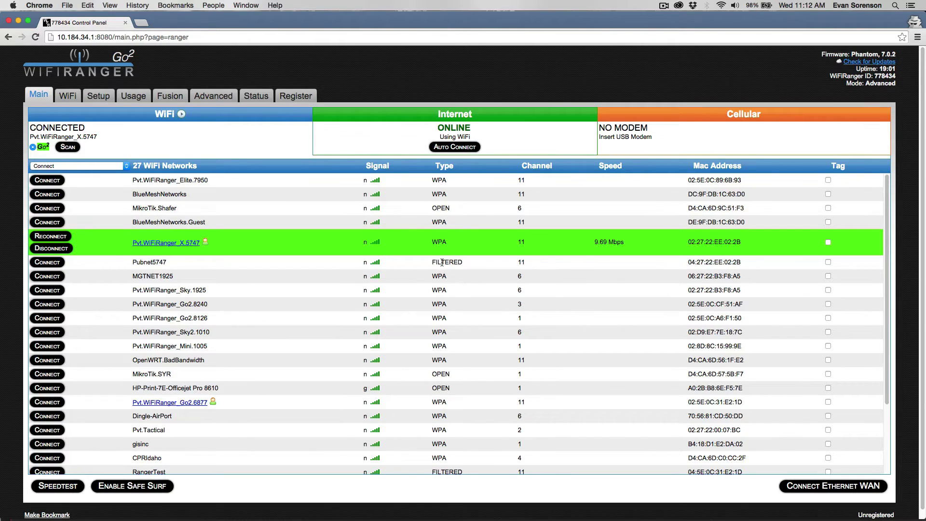
Step: Connect to Pubnet5747, focus the guest login password field, then return to the Control Panel
{"action": "left_click", "coordinate": [56, 264]}
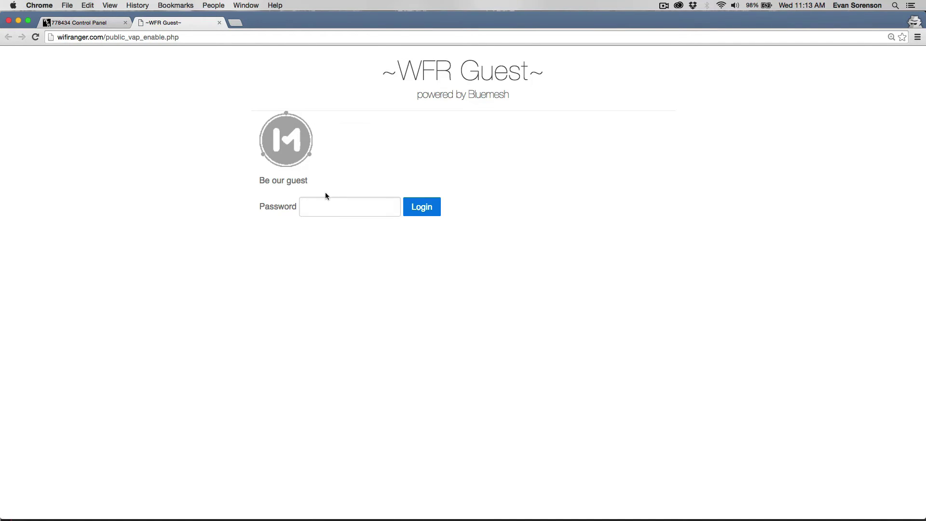
{"action": "left_click", "coordinate": [323, 204]}
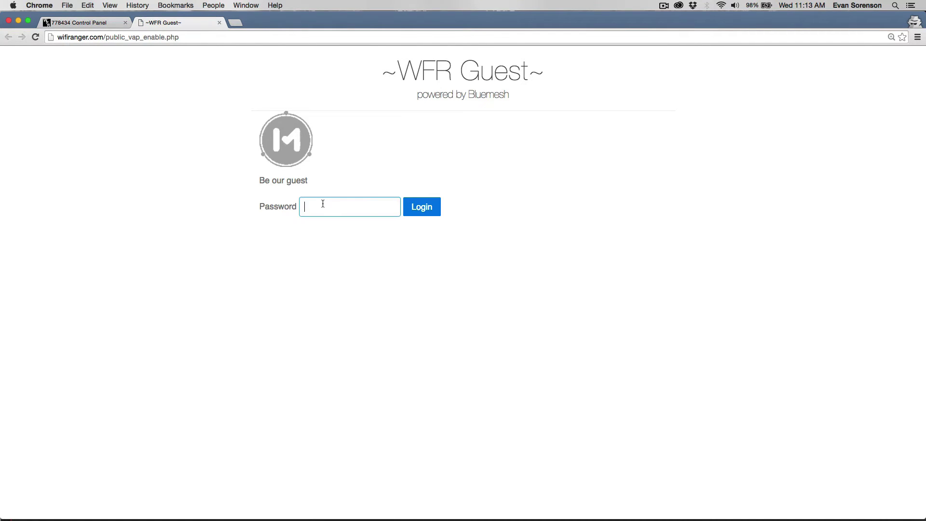
{"action": "left_click", "coordinate": [92, 24]}
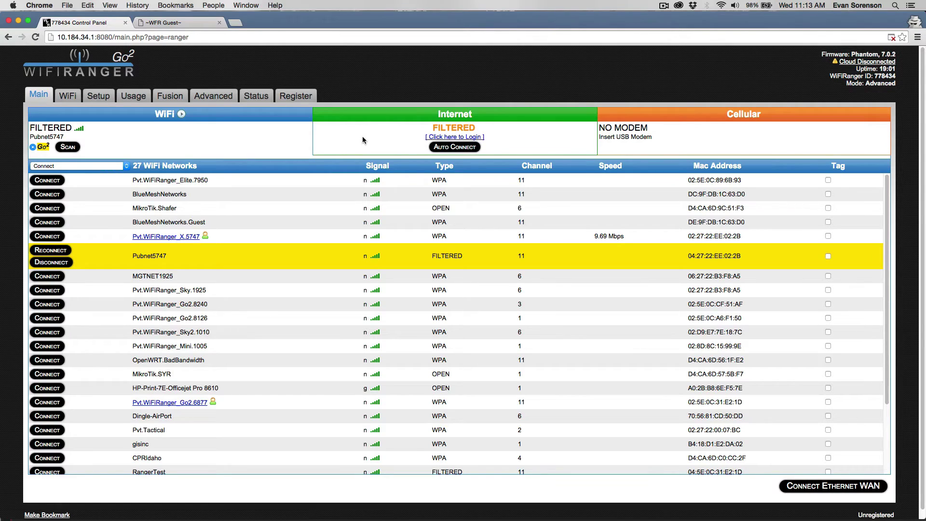
Step: Turn Control Panel Redirect off on the Setup page and save the configuration
{"action": "left_click", "coordinate": [102, 98]}
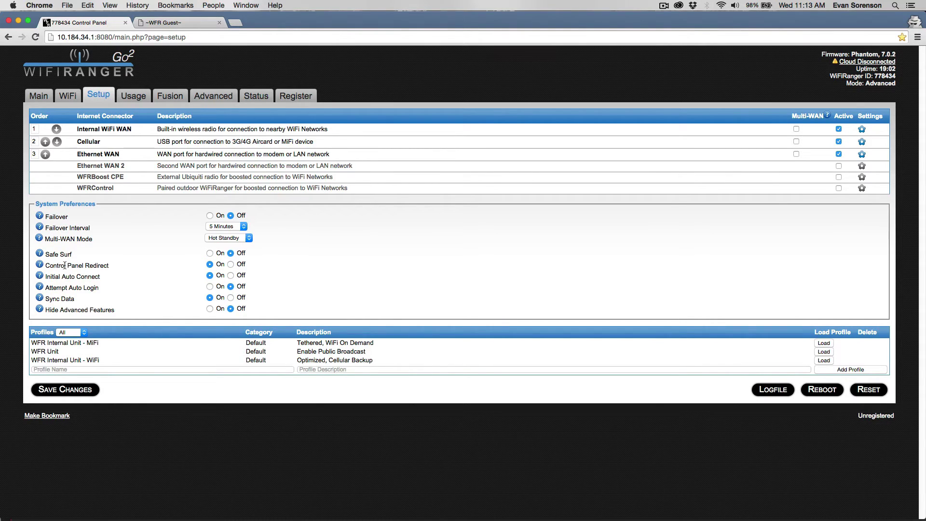
{"action": "left_click", "coordinate": [231, 265]}
{"action": "left_click", "coordinate": [65, 389]}
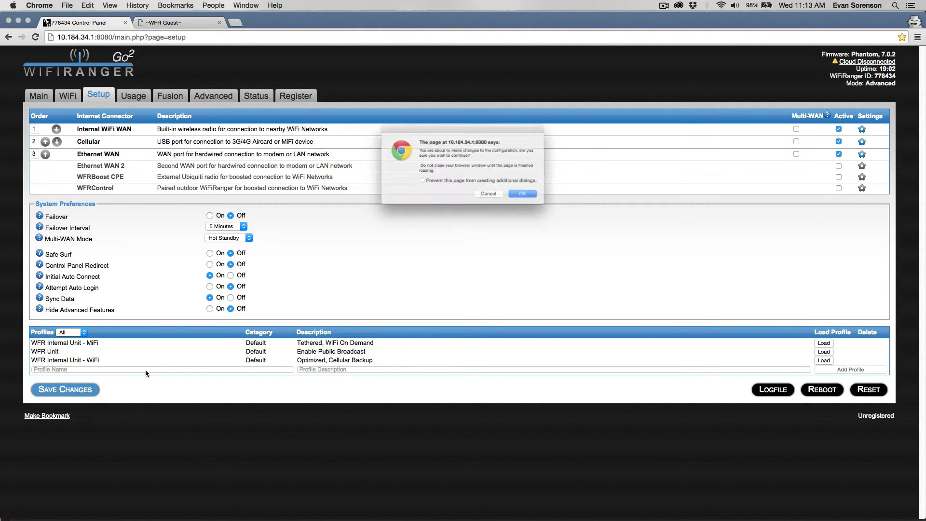
{"action": "left_click", "coordinate": [542, 205]}
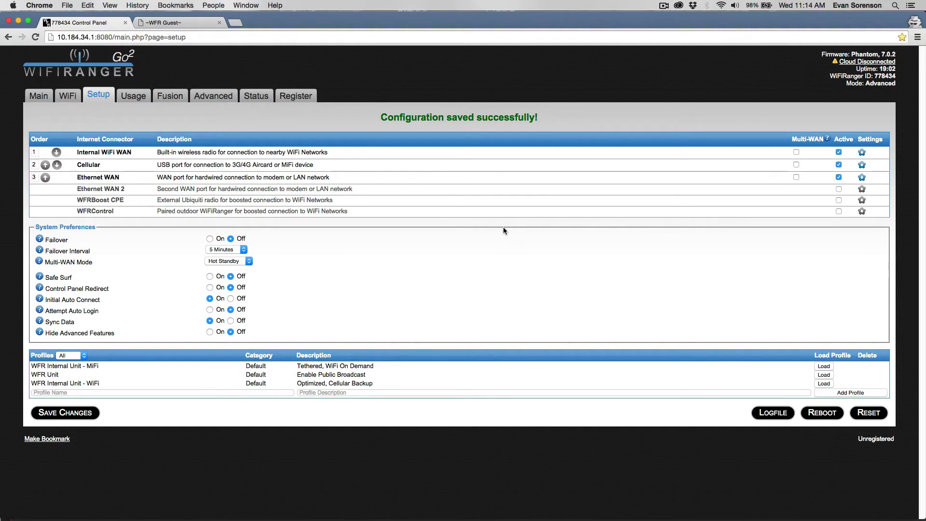
Step: Switch from the WFR Guest login tab back to the '778434 Control Panel' Setup page
{"action": "left_click", "coordinate": [169, 21]}
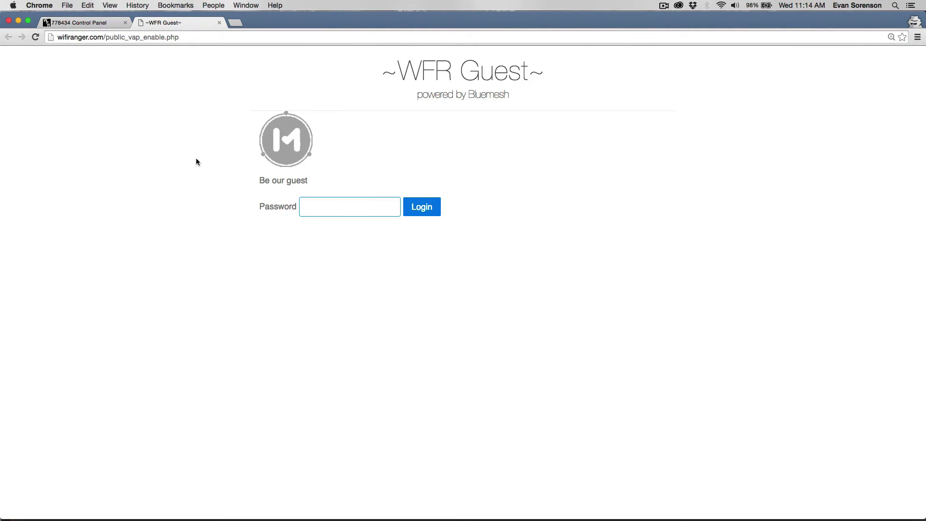
{"action": "left_click", "coordinate": [77, 22]}
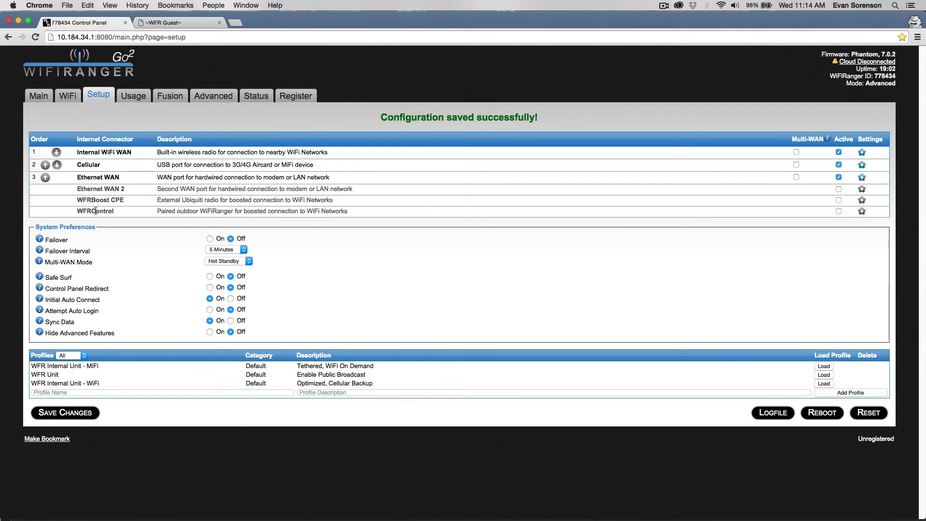
Step: Tick Active for the WFRControl internet connector
{"action": "left_click", "coordinate": [839, 211]}
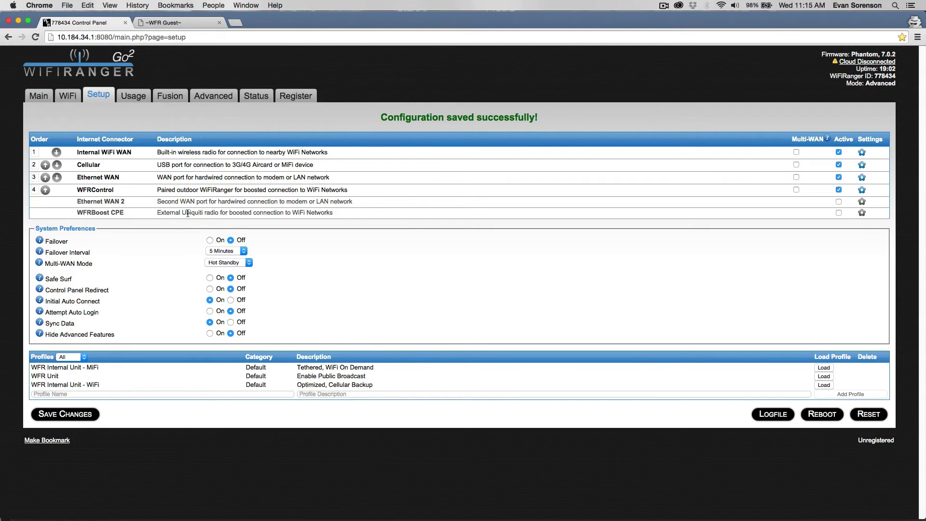
Step: Go to the Main page, leaving the Setup page without saving changes
{"action": "left_click", "coordinate": [39, 97]}
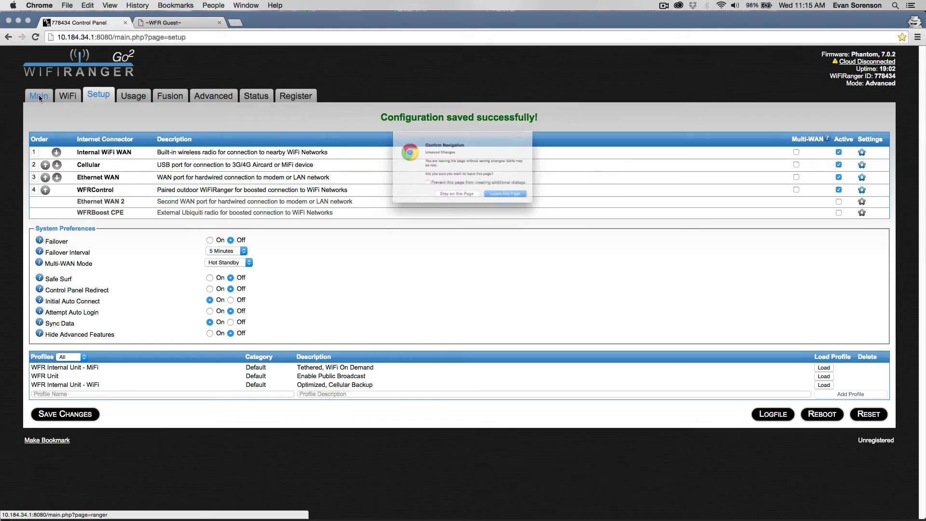
{"action": "left_click", "coordinate": [517, 210]}
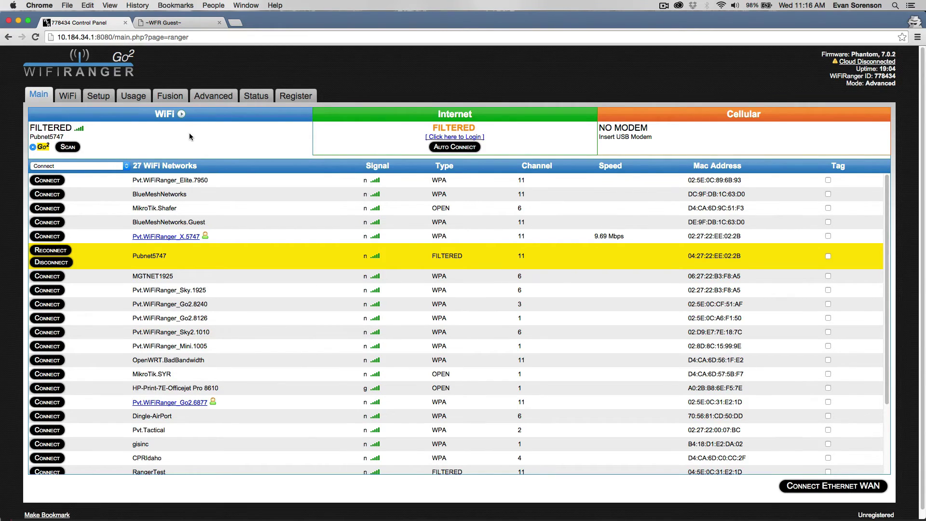
Step: Open the WiFi page and select the private network's SSID and WPA password values
{"action": "left_click", "coordinate": [65, 96]}
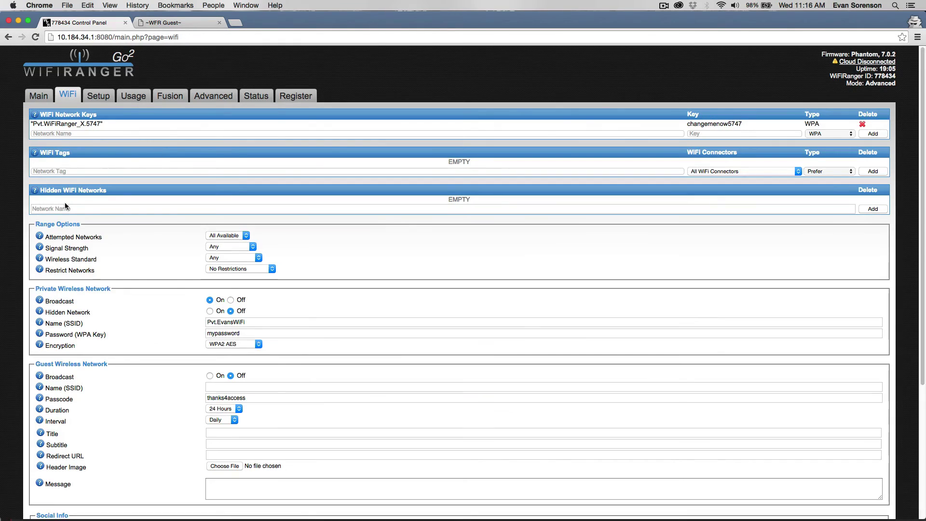
{"action": "scroll", "coordinate": [291, 290], "scroll_direction": "down", "scroll_amount": 2}
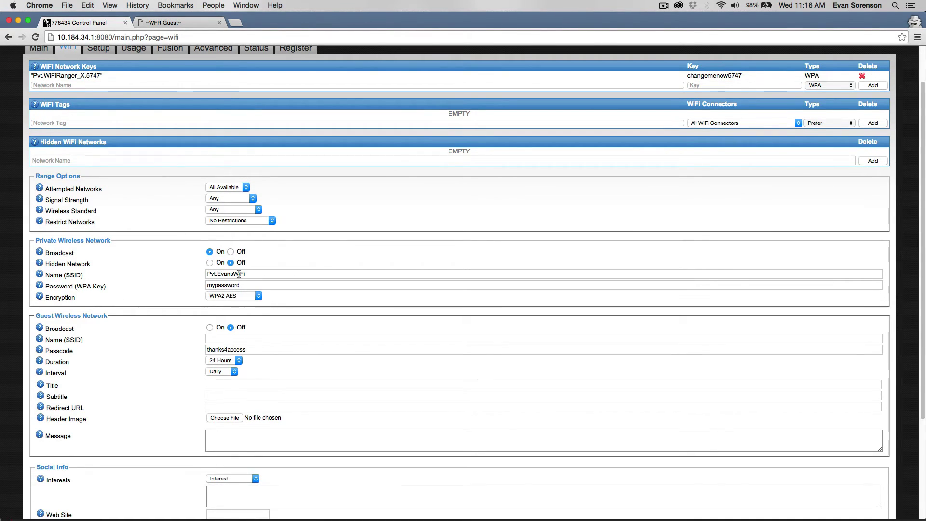
{"action": "double_click", "coordinate": [238, 285]}
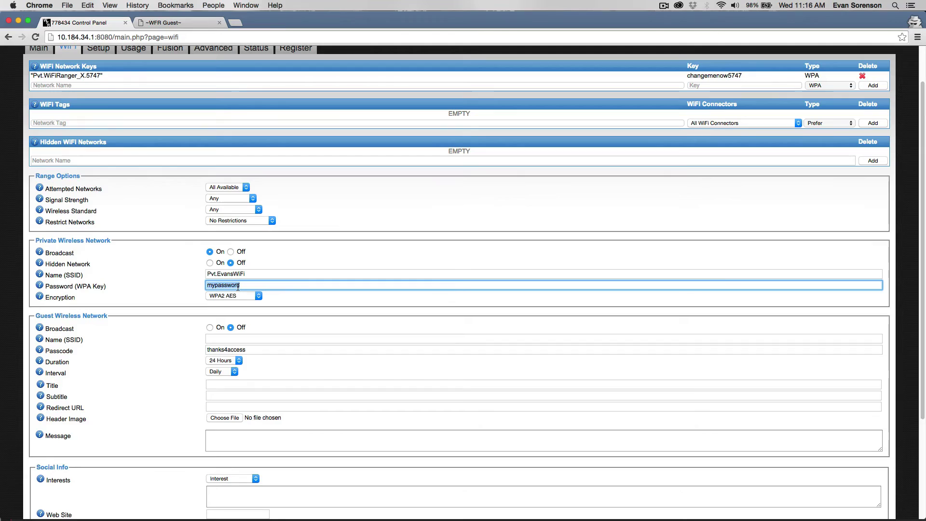
{"action": "double_click", "coordinate": [242, 275]}
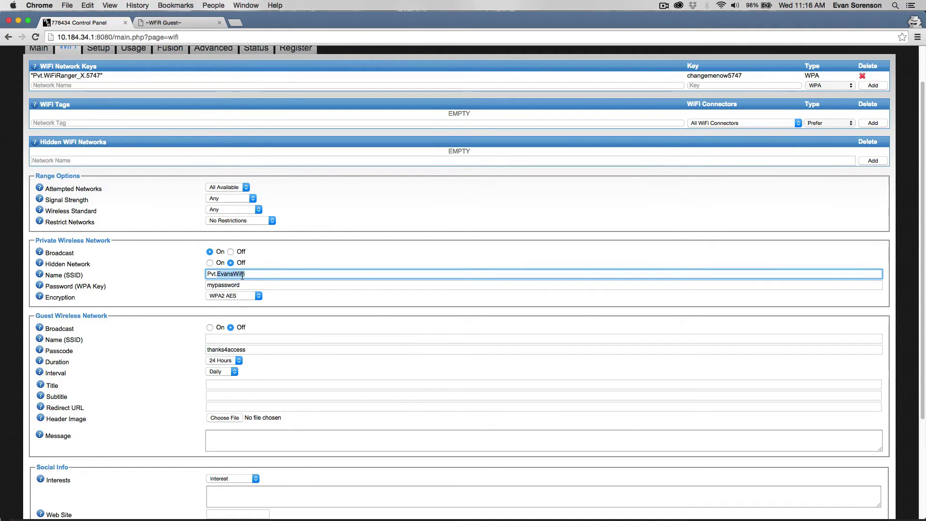
{"action": "left_click", "coordinate": [263, 285]}
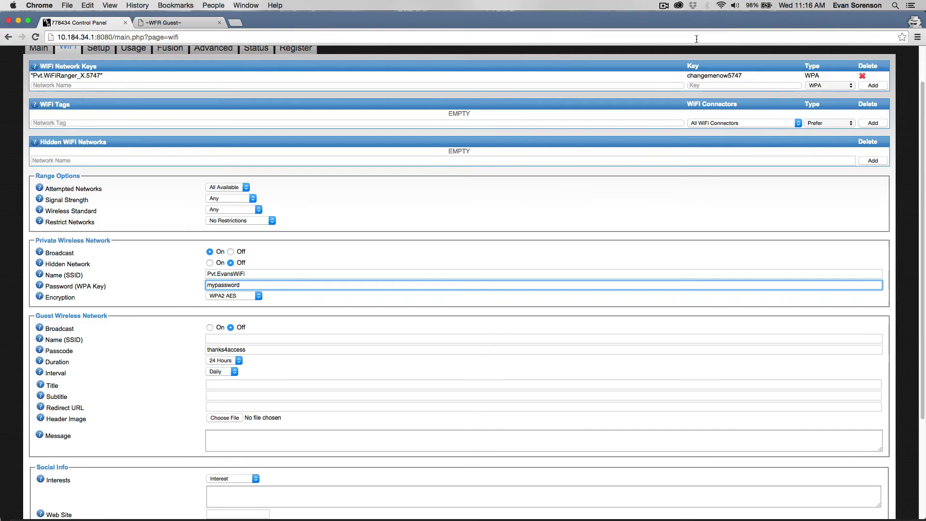
Step: Open the Mac's Network preferences and browse the private network under Advanced Preferred Networks without changes
{"action": "left_click", "coordinate": [724, 7]}
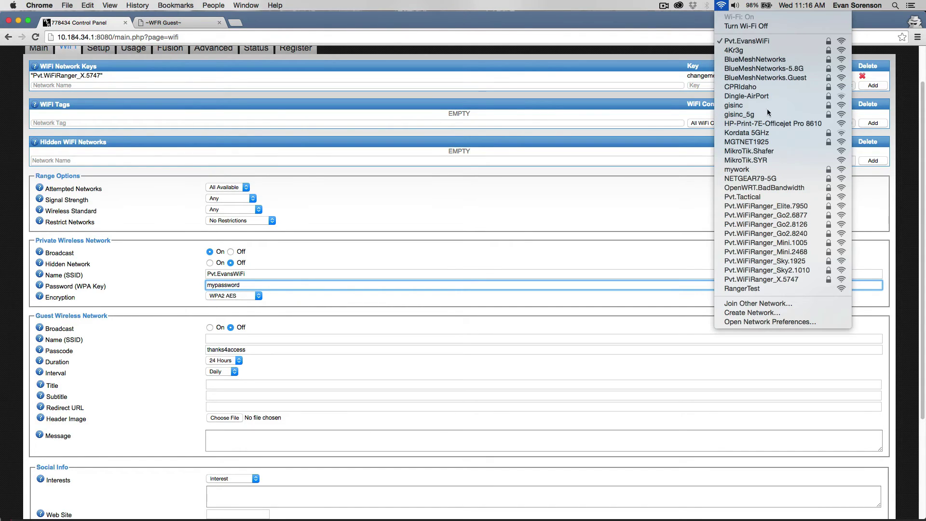
{"action": "left_click", "coordinate": [768, 322]}
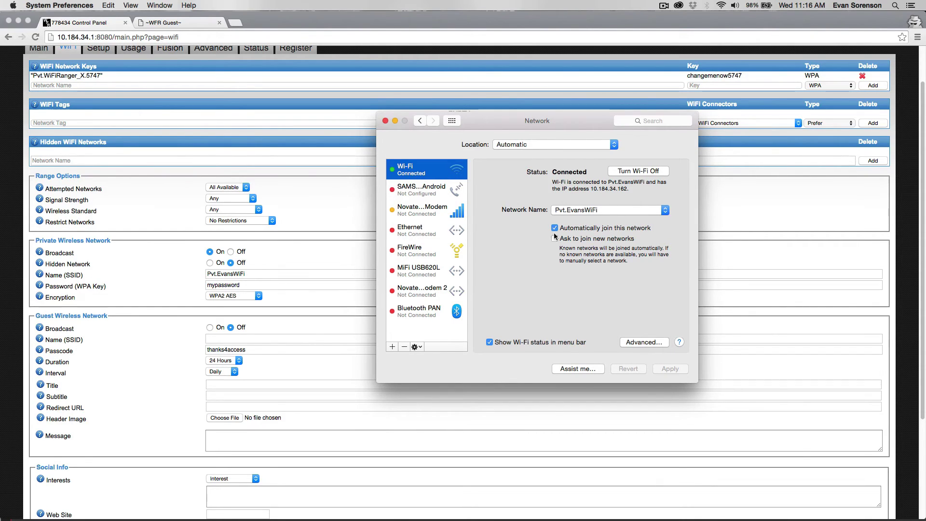
{"action": "left_click", "coordinate": [633, 345]}
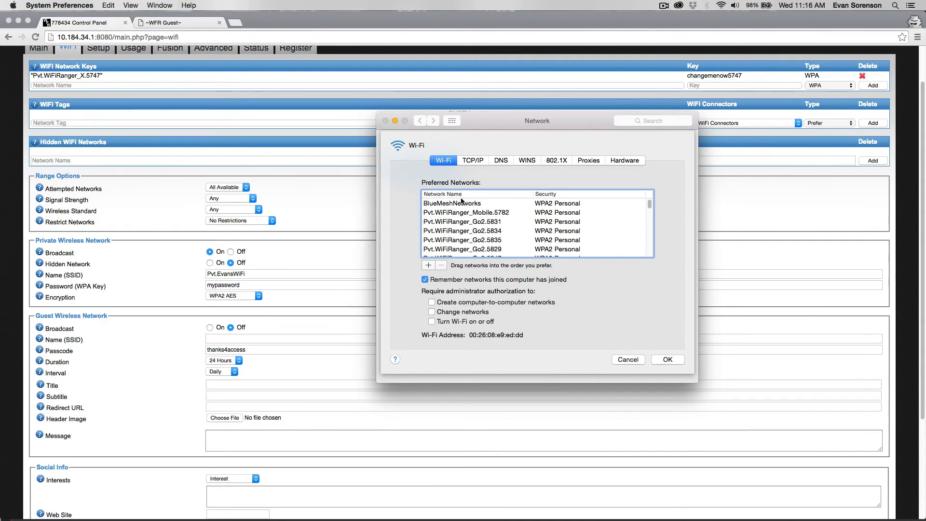
{"action": "scroll", "coordinate": [488, 234], "scroll_direction": "down", "scroll_amount": 5}
{"action": "scroll", "coordinate": [487, 234], "scroll_direction": "down", "scroll_amount": 3}
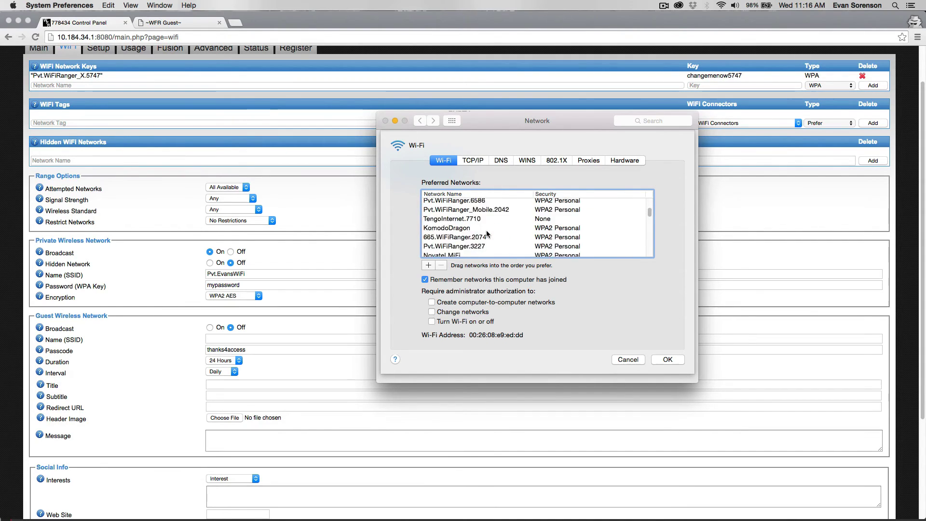
{"action": "scroll", "coordinate": [487, 234], "scroll_direction": "up", "scroll_amount": 10}
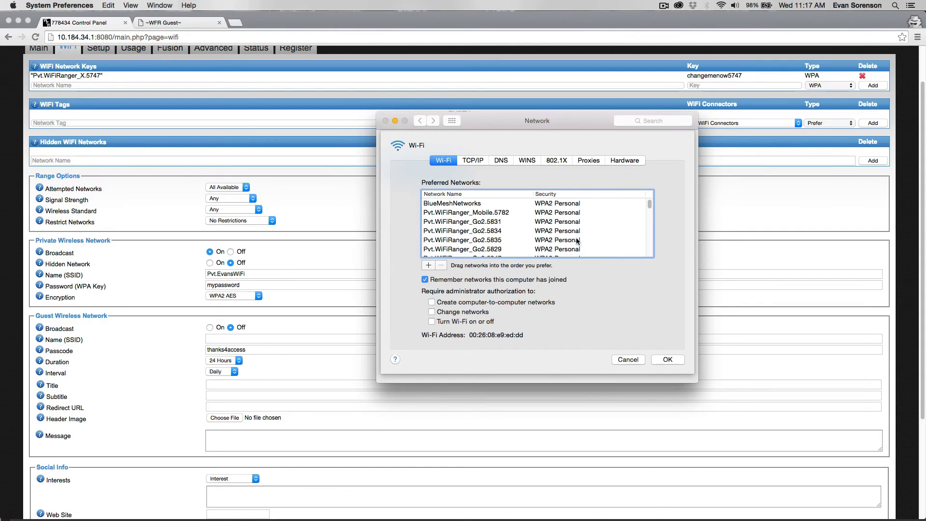
{"action": "scroll", "coordinate": [577, 233], "scroll_direction": "down", "scroll_amount": 6}
{"action": "scroll", "coordinate": [577, 232], "scroll_direction": "down", "scroll_amount": 3}
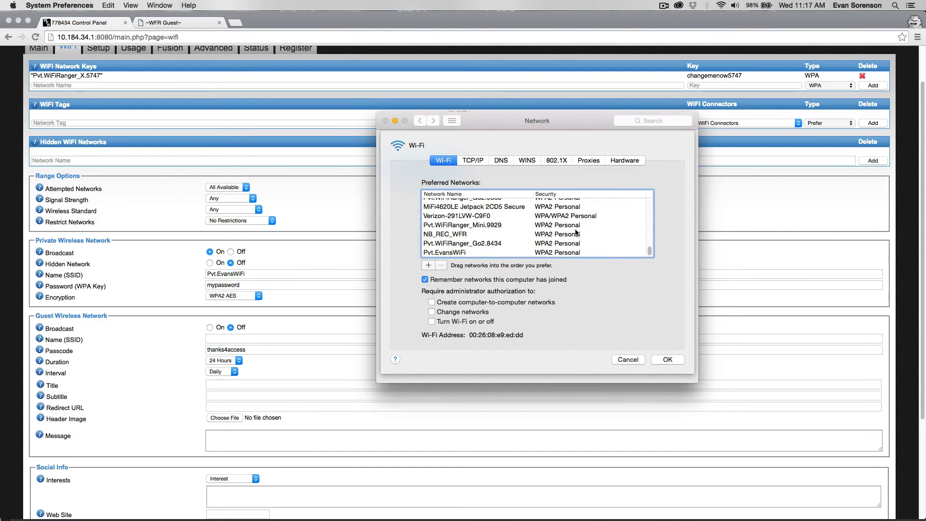
{"action": "left_click", "coordinate": [471, 252]}
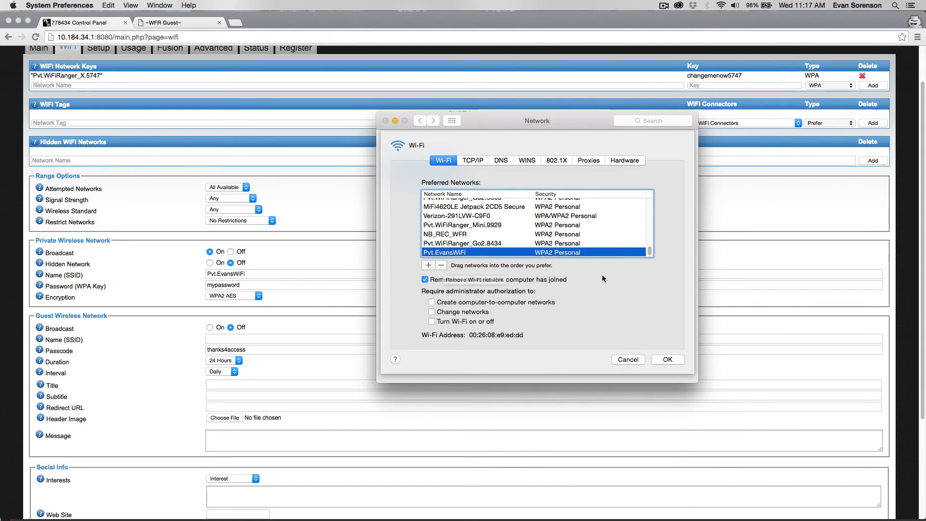
{"action": "left_click", "coordinate": [627, 361]}
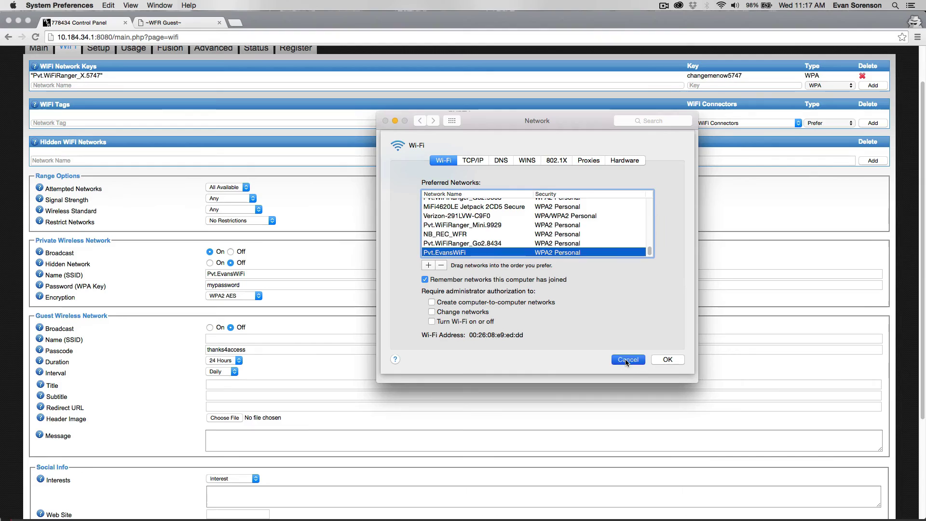
Step: Show the Mac's list of nearby Wi-Fi networks, then dismiss it
{"action": "left_click", "coordinate": [722, 7]}
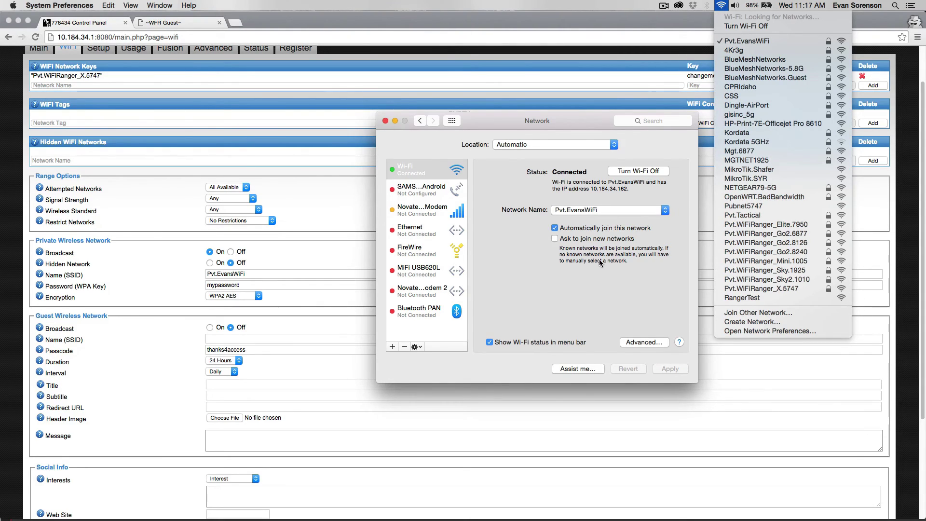
{"action": "key", "text": "Escape"}
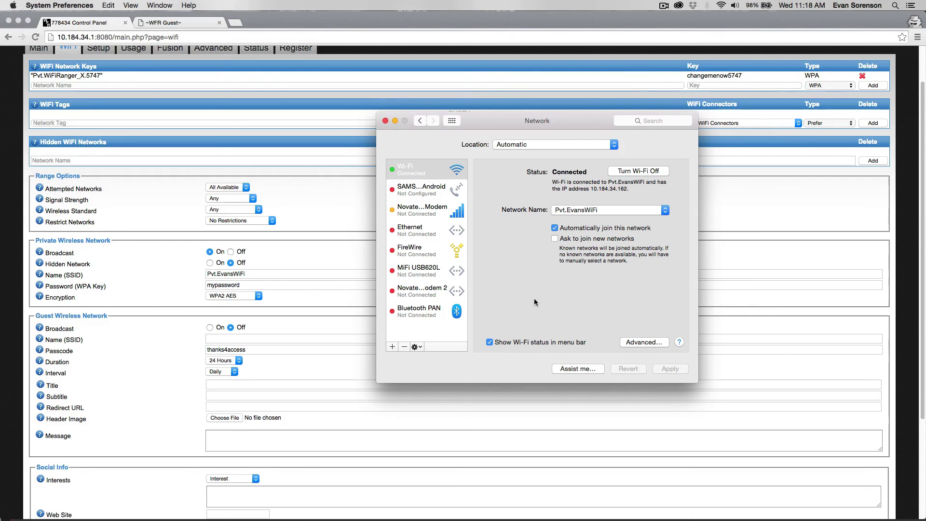
Step: Close the Network preferences window and inspect the router's private network name and password fields
{"action": "left_click", "coordinate": [385, 121]}
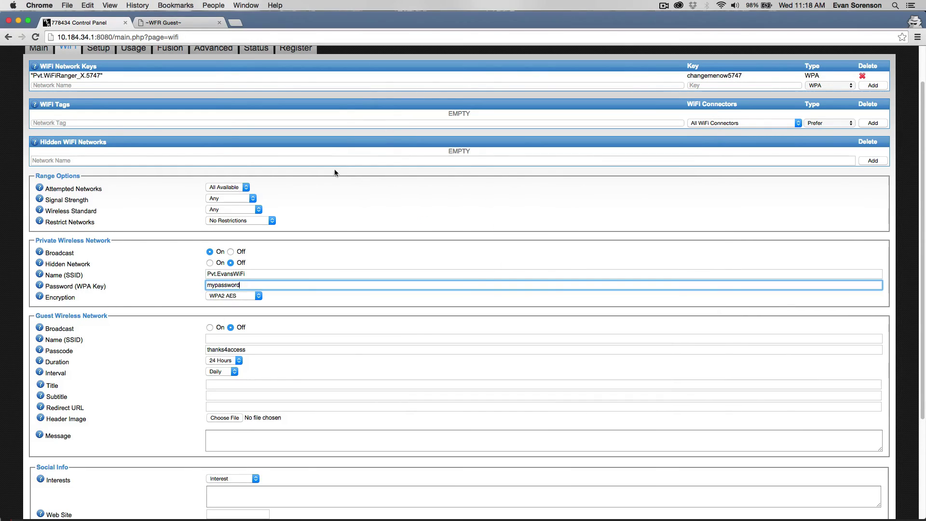
{"action": "left_click", "coordinate": [330, 150]}
{"action": "scroll", "coordinate": [326, 155], "scroll_direction": "up", "scroll_amount": 3}
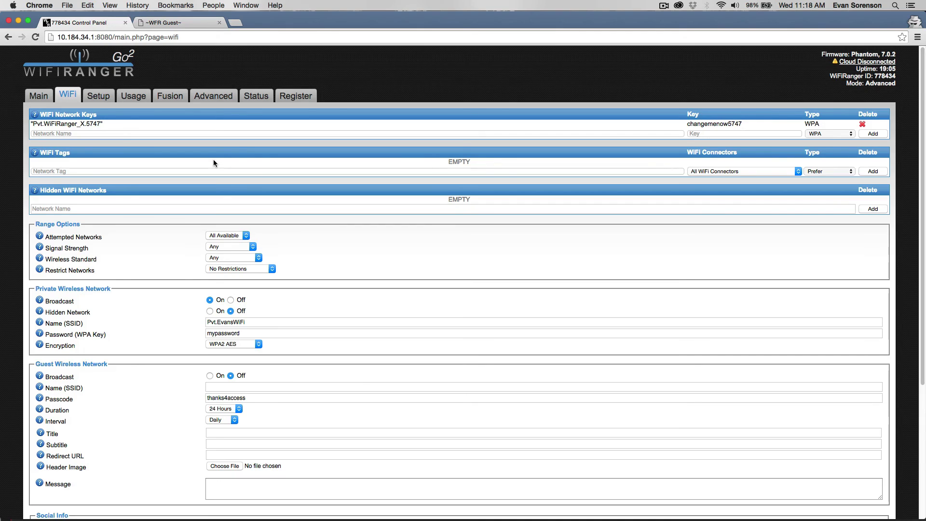
{"action": "double_click", "coordinate": [228, 322]}
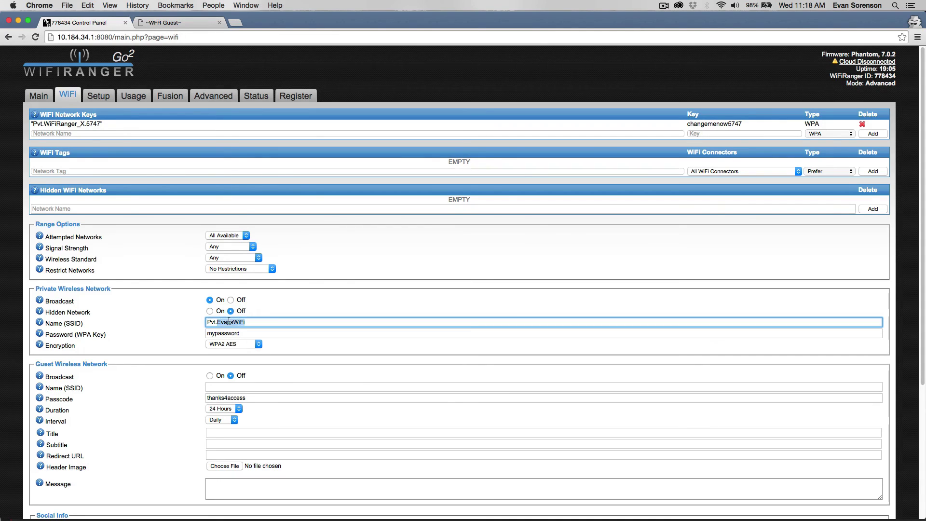
{"action": "key", "text": "Tab"}
{"action": "left_click", "coordinate": [180, 256]}
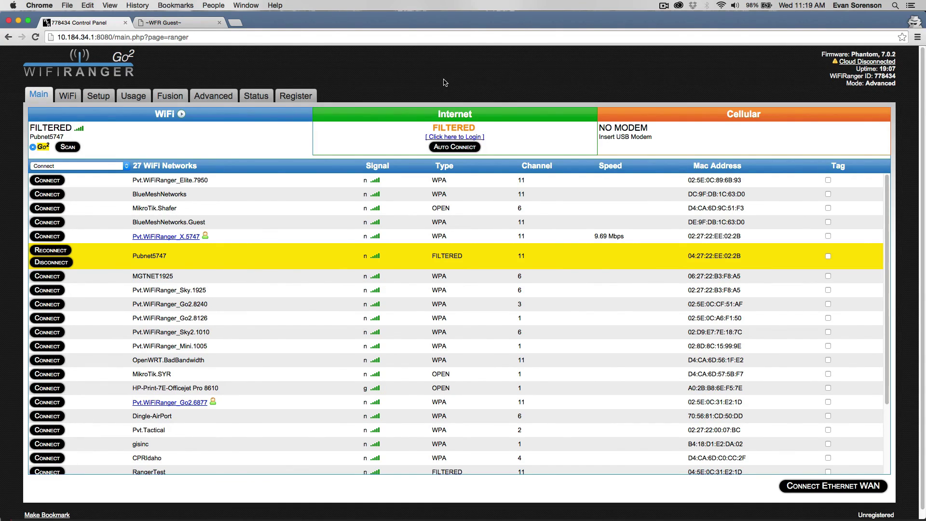
Step: Switch the WiFiRanger Control Panel to its Setup page
{"action": "left_click", "coordinate": [99, 96]}
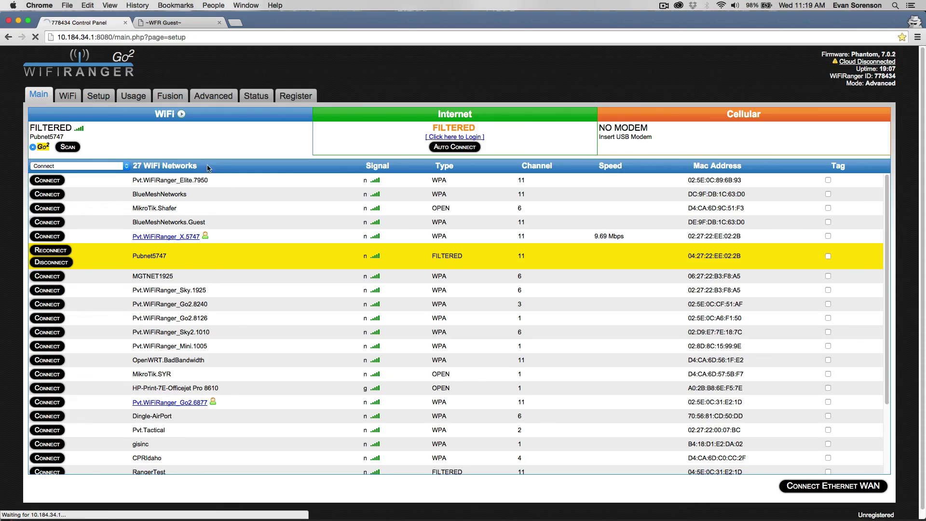